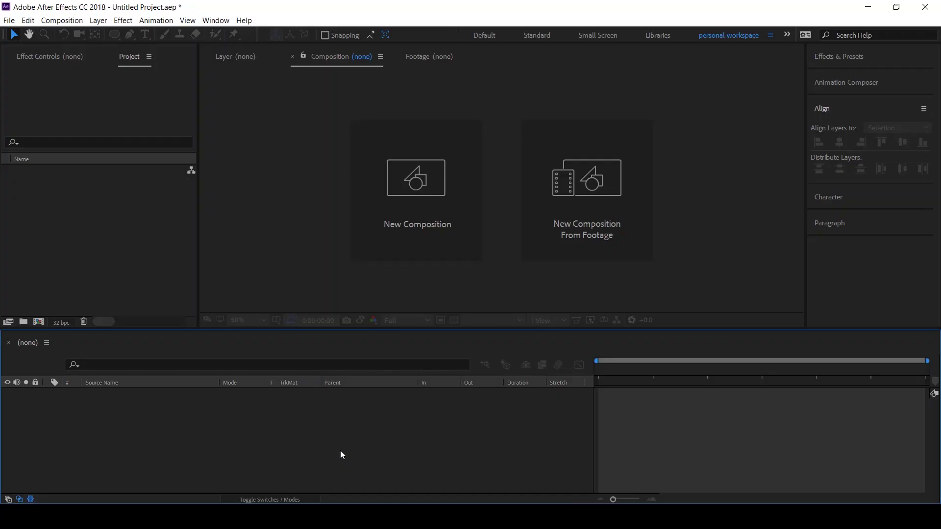
Create a 1920×1080, 30 fps, 8-second composition with a white background.
click(423, 188)
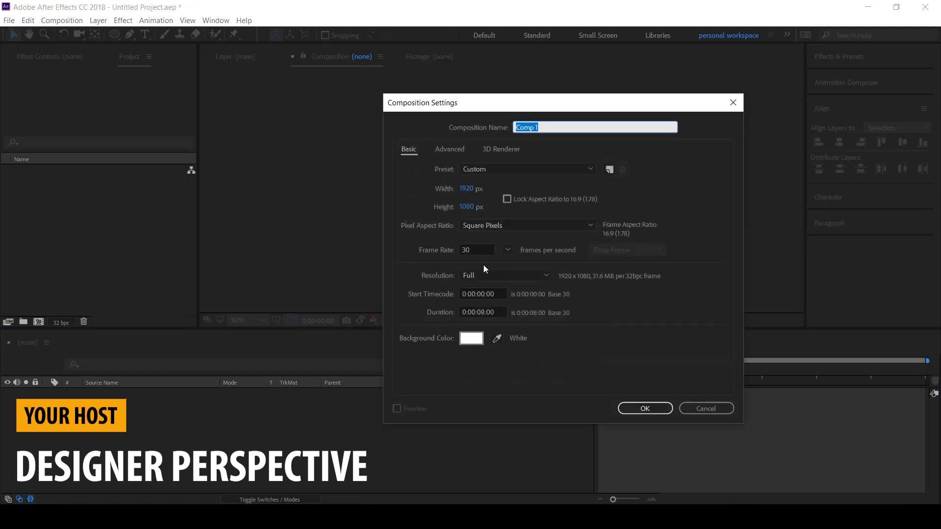
click(636, 408)
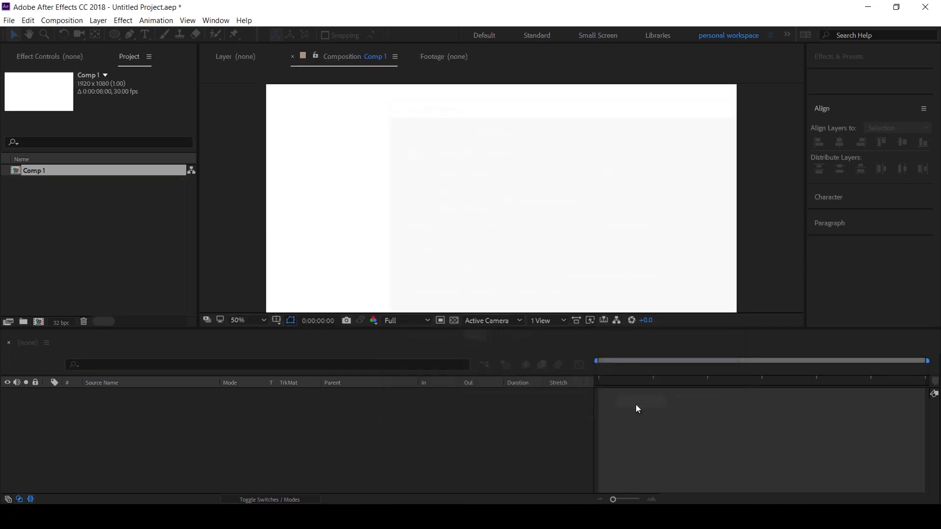
Draw a red ellipse on a shape layer and align it to the composition's centre.
click(114, 35)
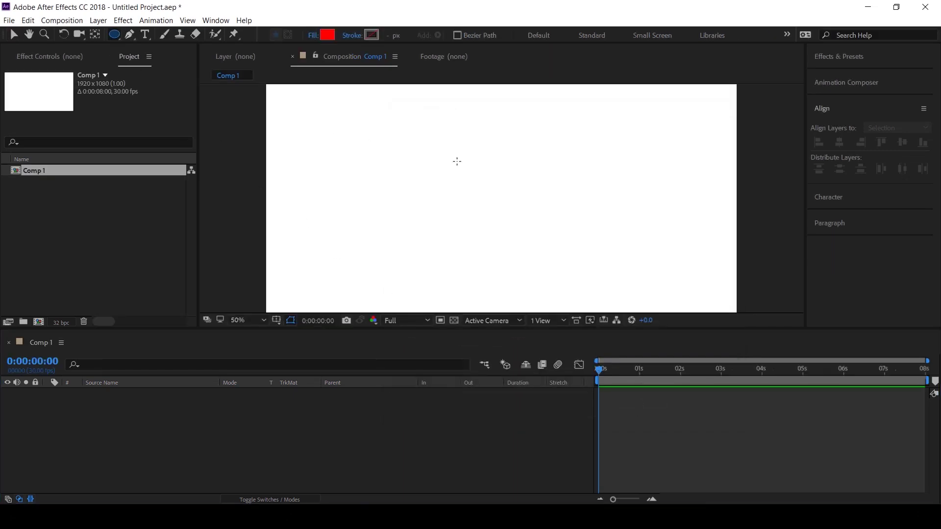
drag(457, 162, 557, 232)
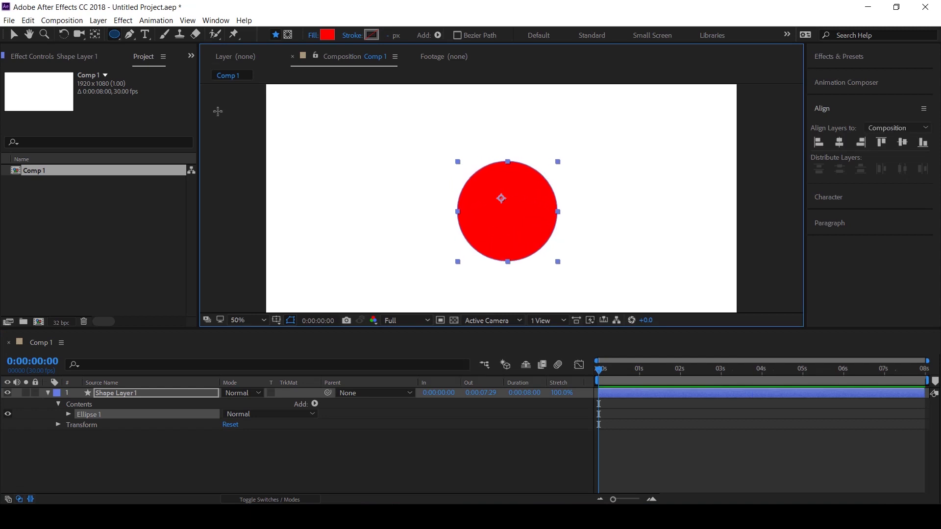
click(96, 38)
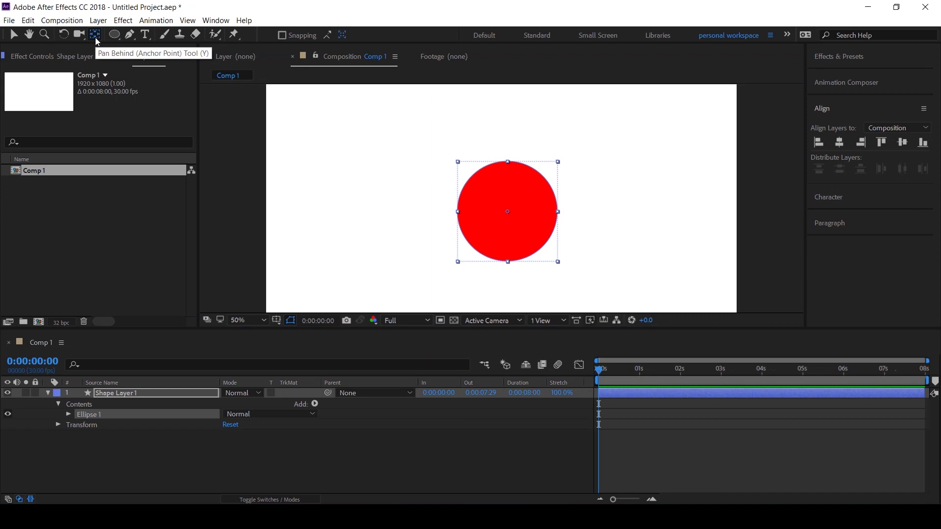
click(845, 148)
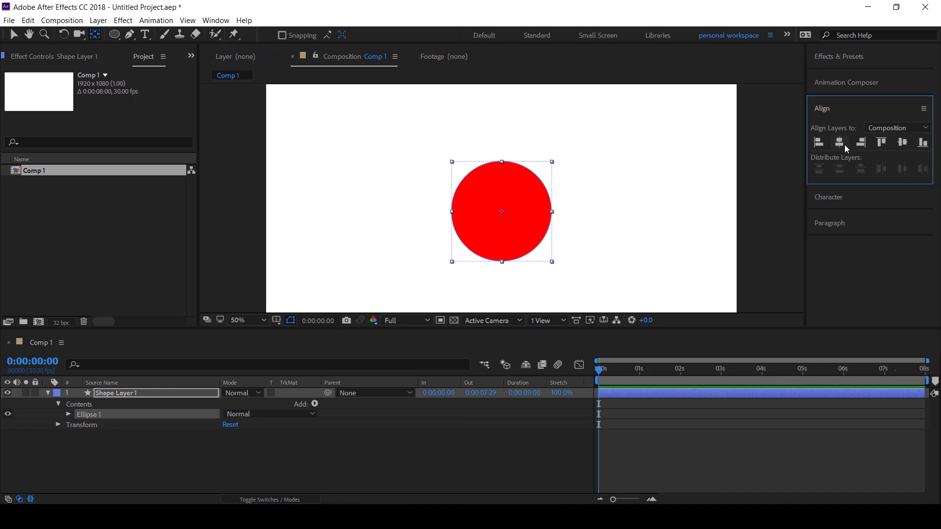
click(903, 142)
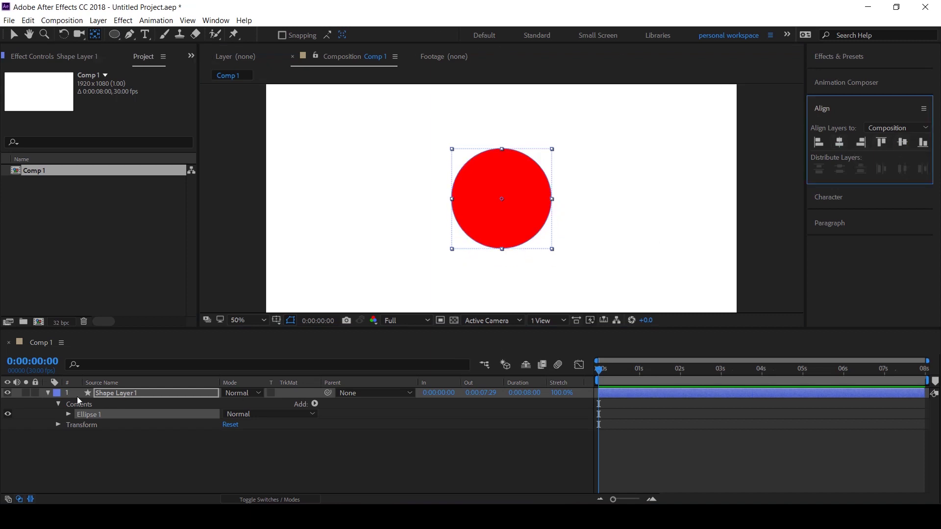
click(46, 395)
Keyframe the circle's Scale from 0% at 0 s to 100% at 1 s.
click(104, 393)
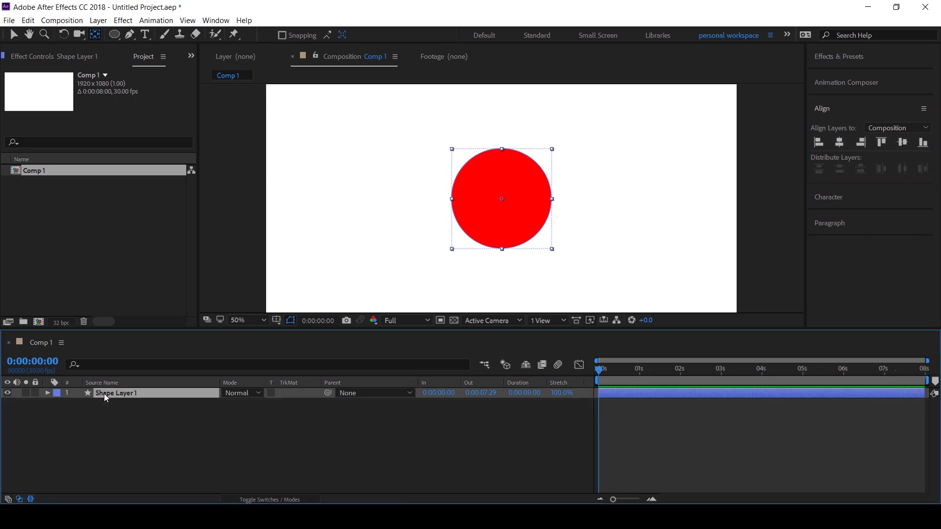
key(s)
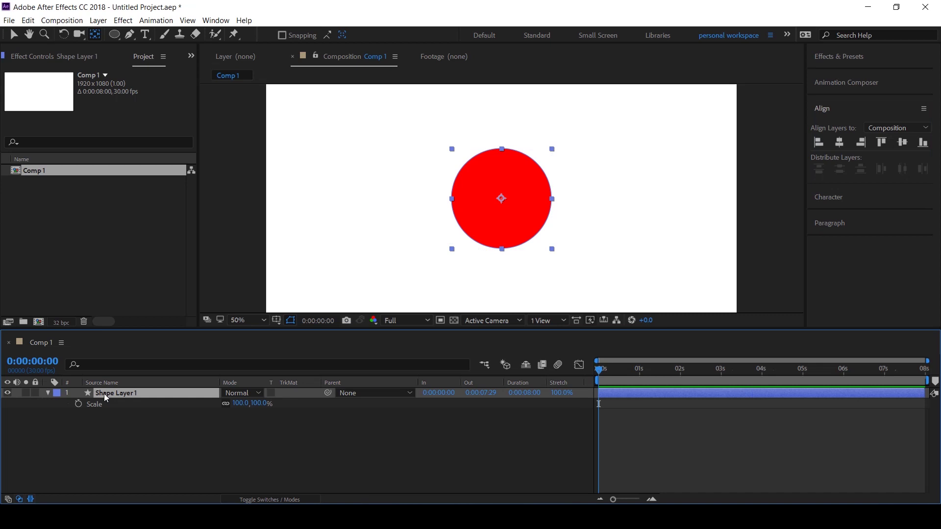
click(79, 405)
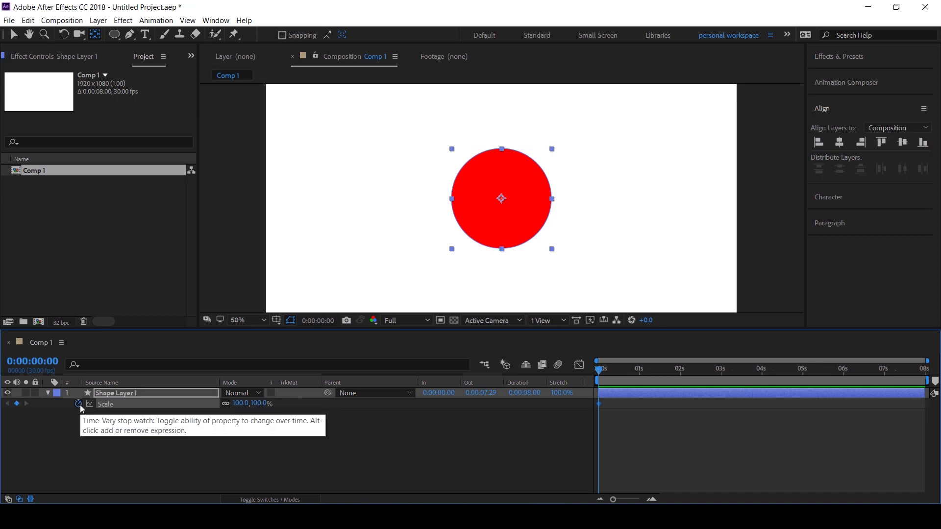
click(242, 404)
text(0)
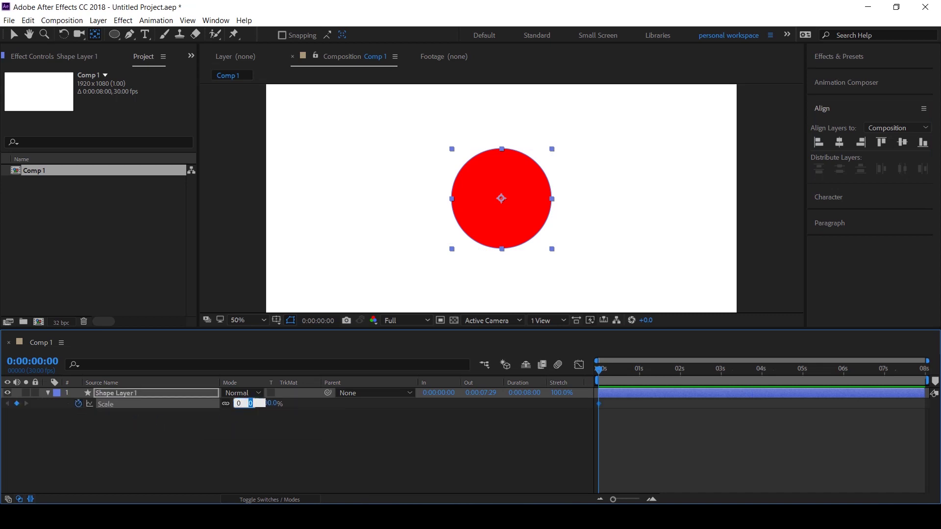
key(Tab)
key(Return)
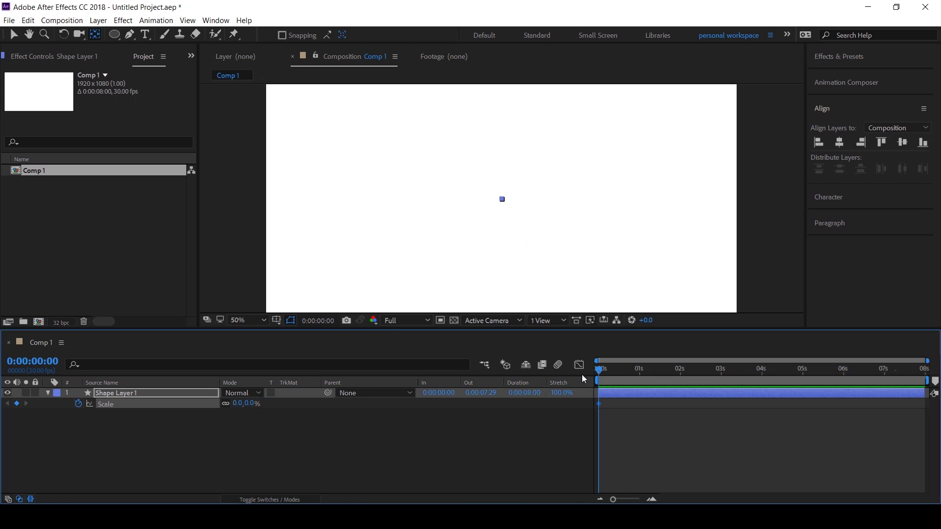
drag(601, 374, 639, 370)
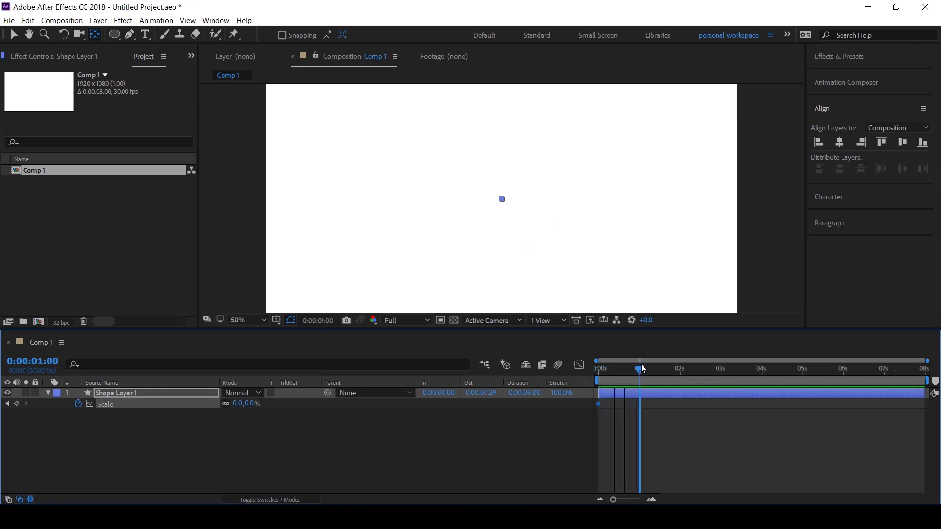
click(238, 403)
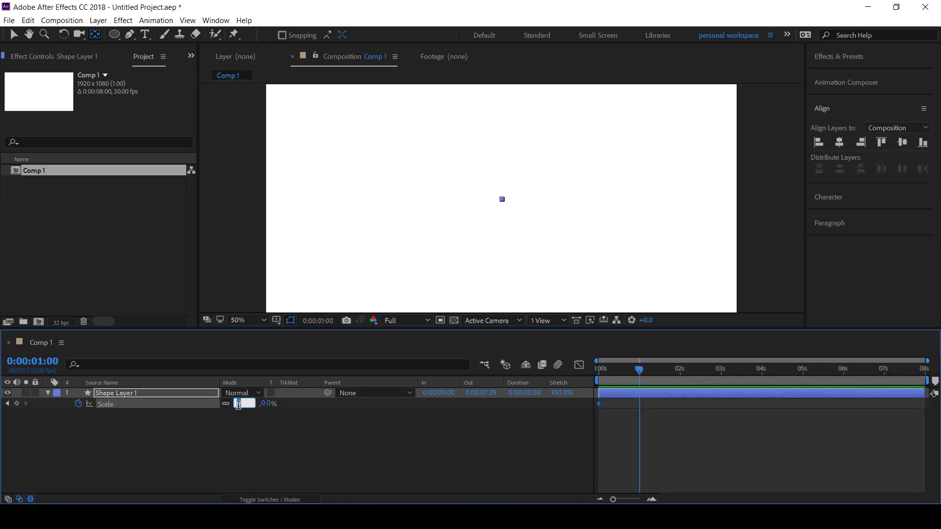
text(100)
key(Return)
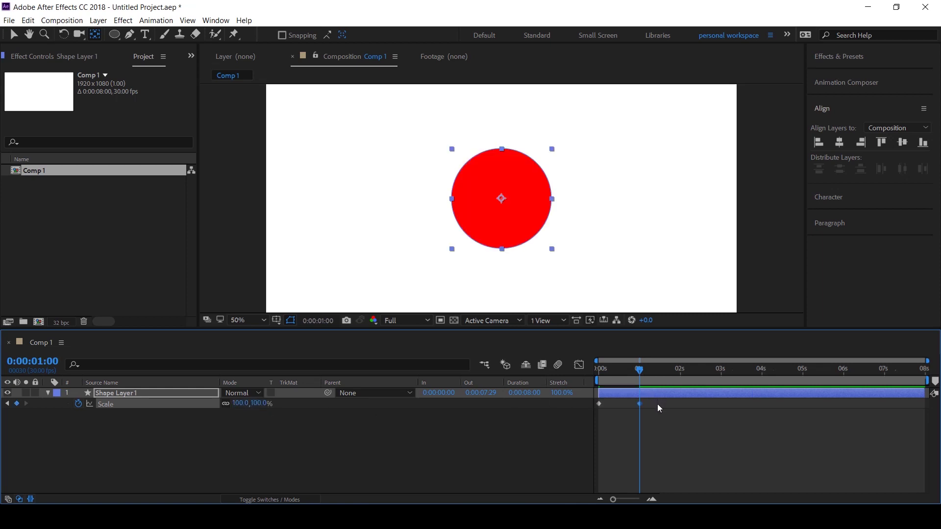
drag(658, 403, 596, 405)
In the Graph Editor, drag both Scale keyframes' influence handles left so speed peaks at the start.
click(580, 366)
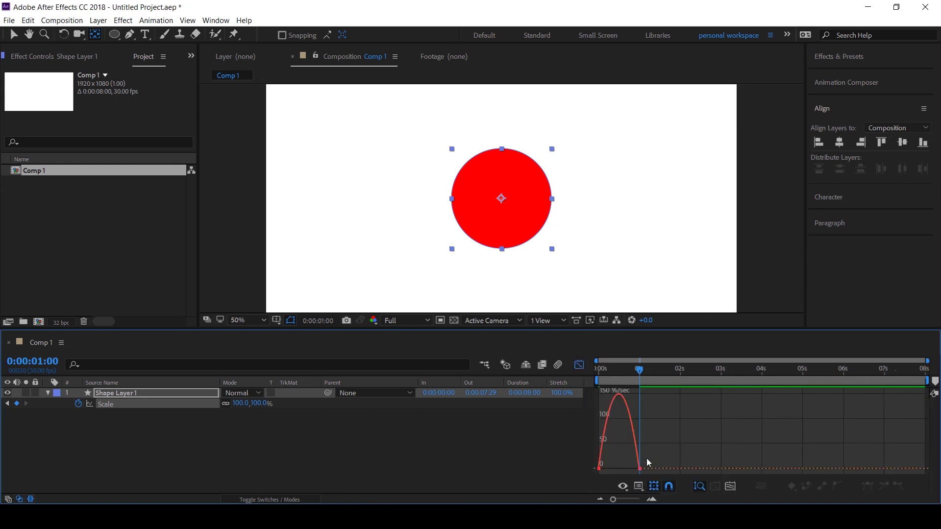
drag(646, 458, 594, 452)
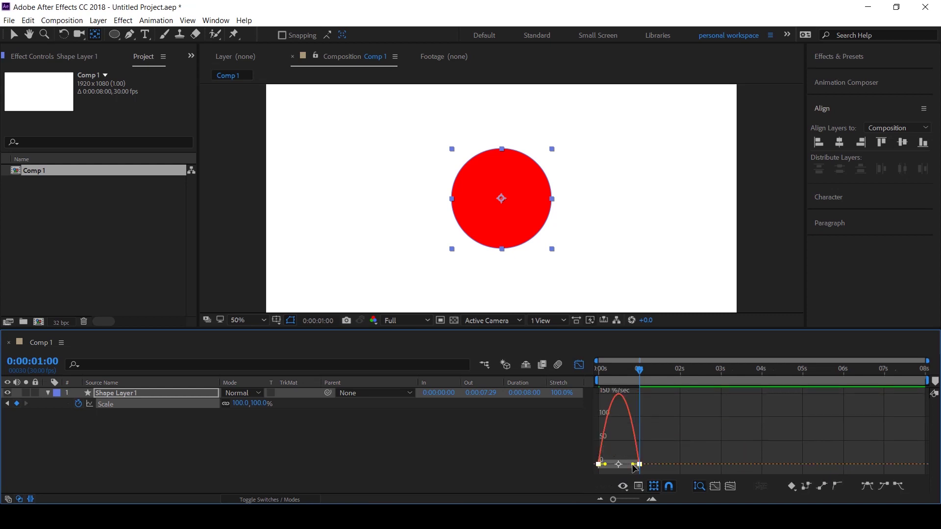
drag(634, 465, 615, 468)
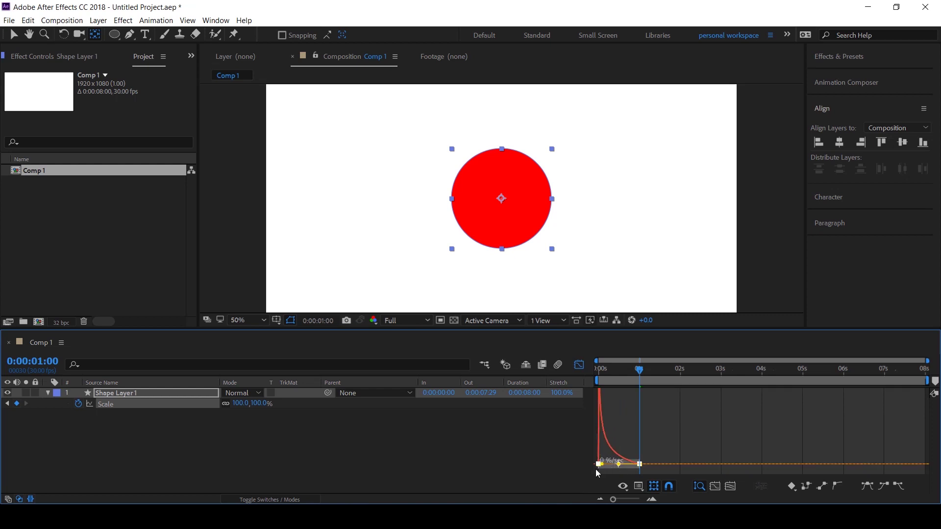
drag(607, 471, 595, 469)
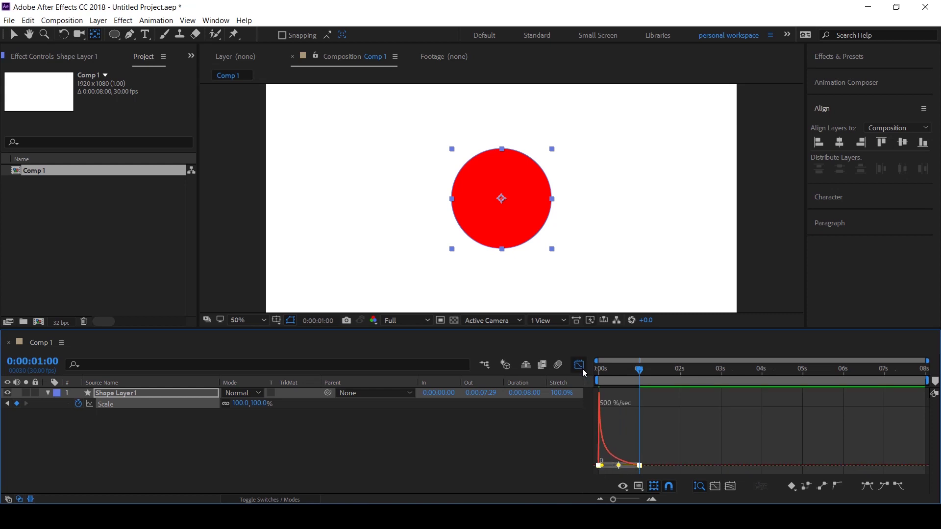
click(579, 365)
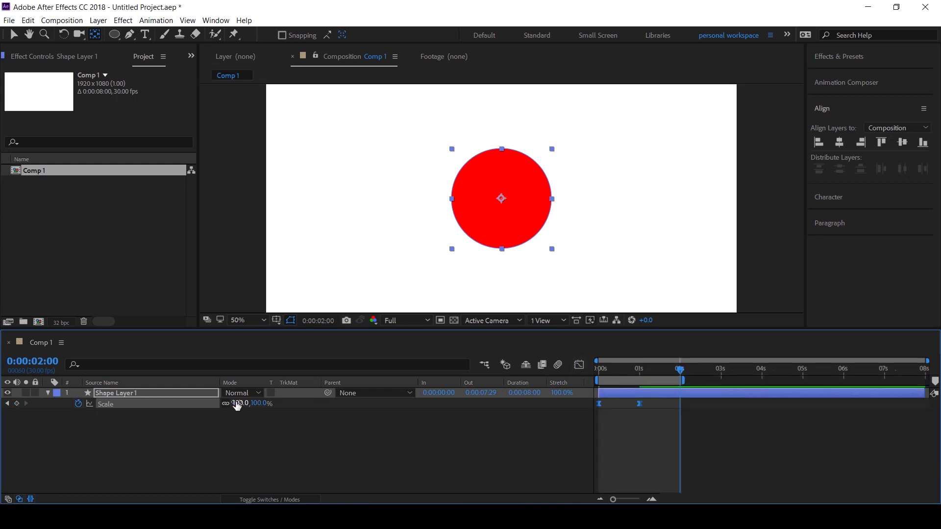
Duplicate the circle layer and set the copy's 1-second Scale keyframe to 105%.
click(151, 394)
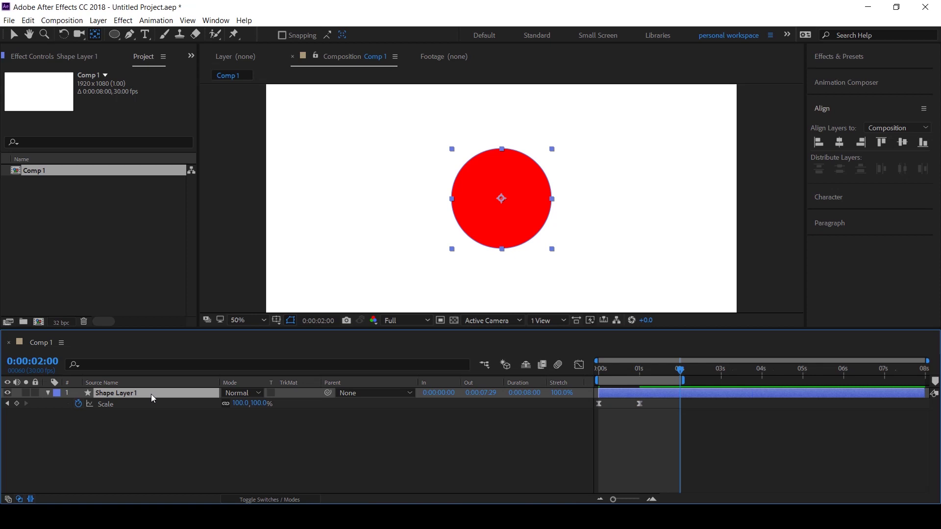
key(ctrl+d)
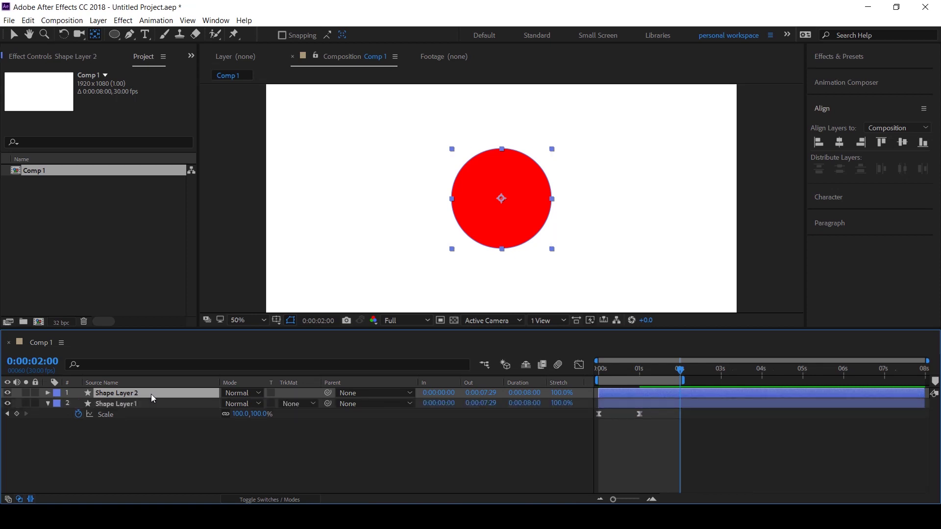
key(u)
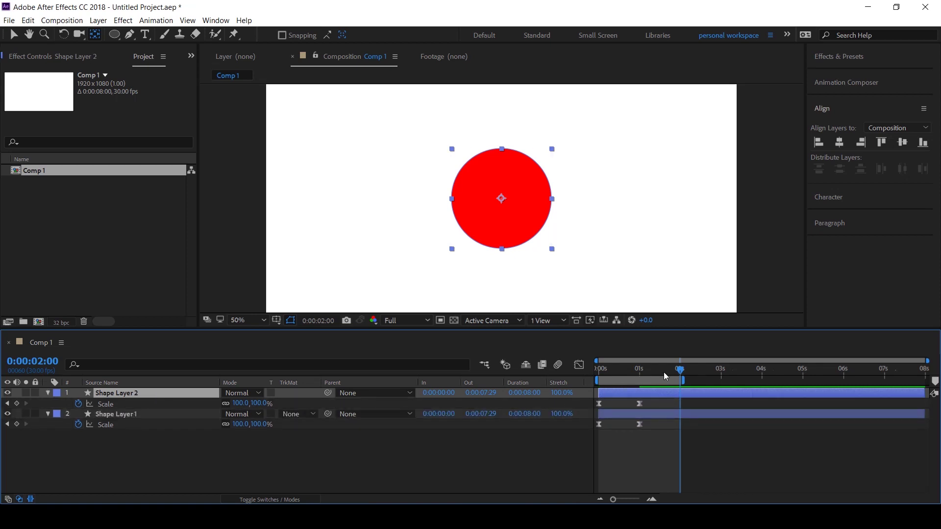
drag(681, 373, 640, 370)
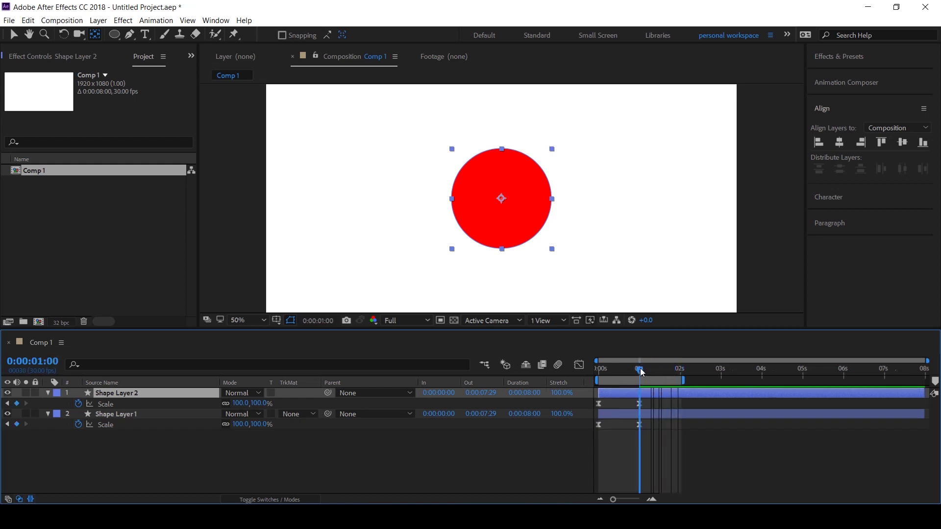
click(641, 405)
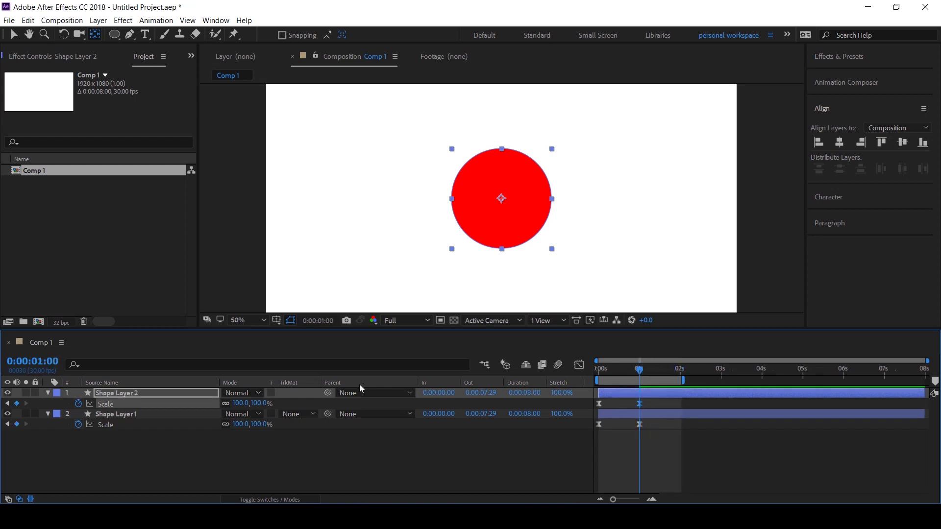
click(243, 403)
text(105)
key(Return)
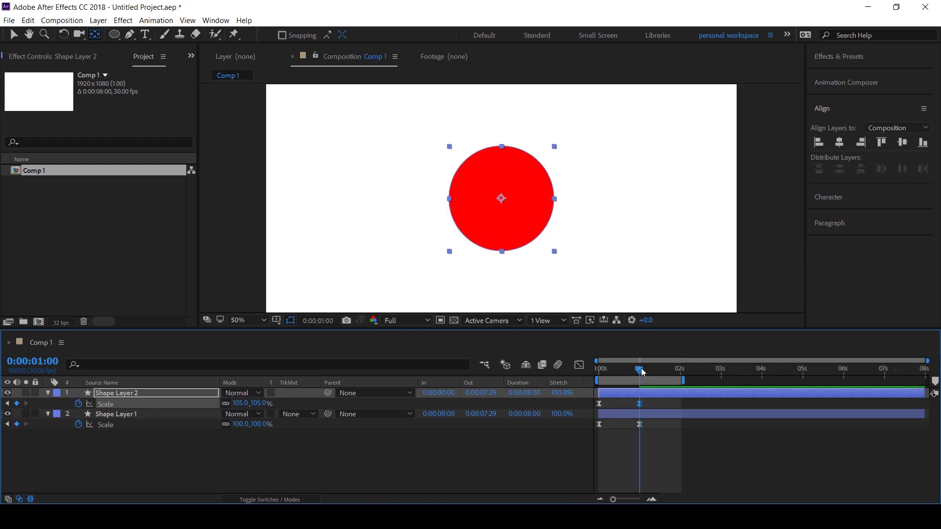
Shift the copy's layer bar to start five frames after the original.
drag(641, 372, 592, 372)
key(equal)
key(equal)
key(equal)
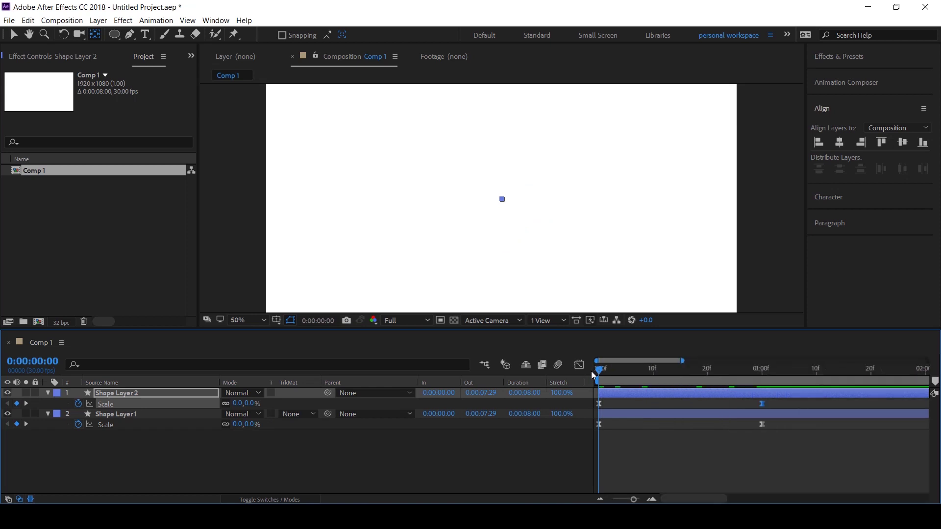
drag(648, 392, 700, 389)
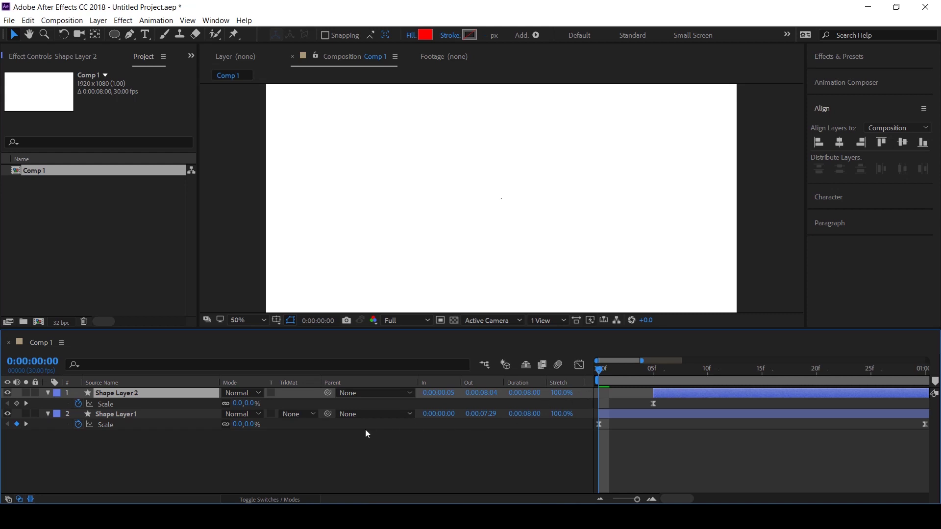
Set the original circle's track matte to Alpha Inverted Matte 'Shape Layer 2' and preview.
click(113, 416)
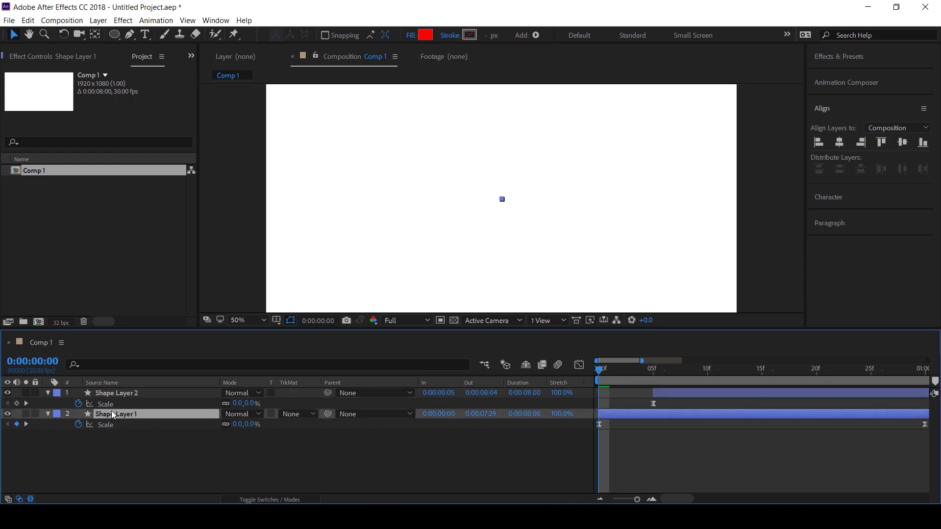
click(306, 414)
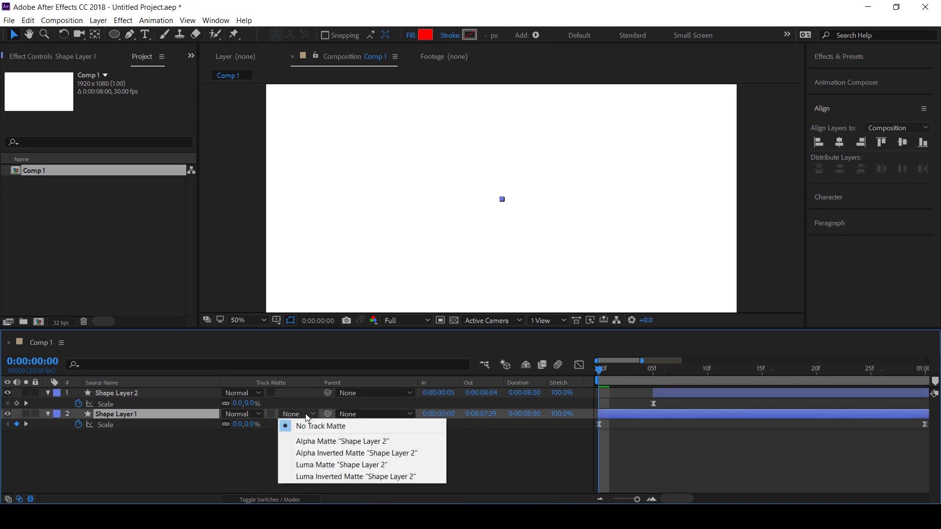
click(323, 455)
key(space)
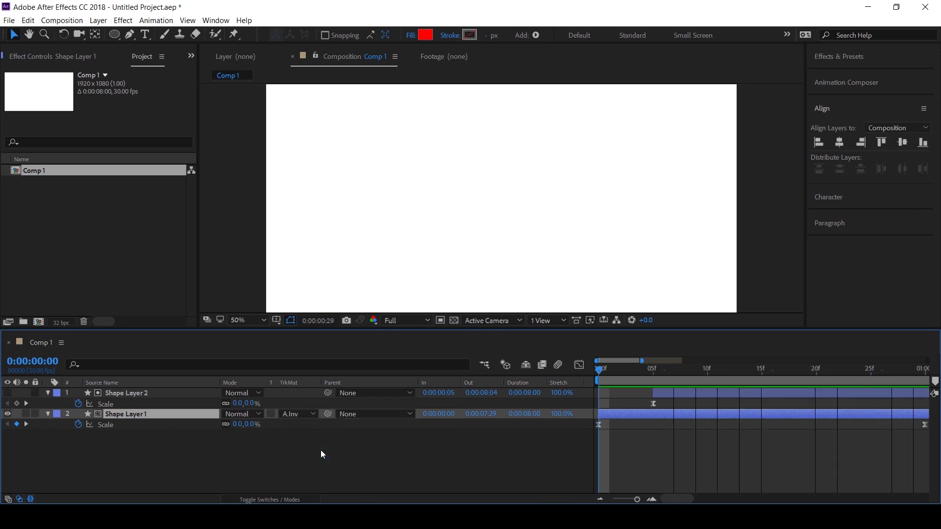